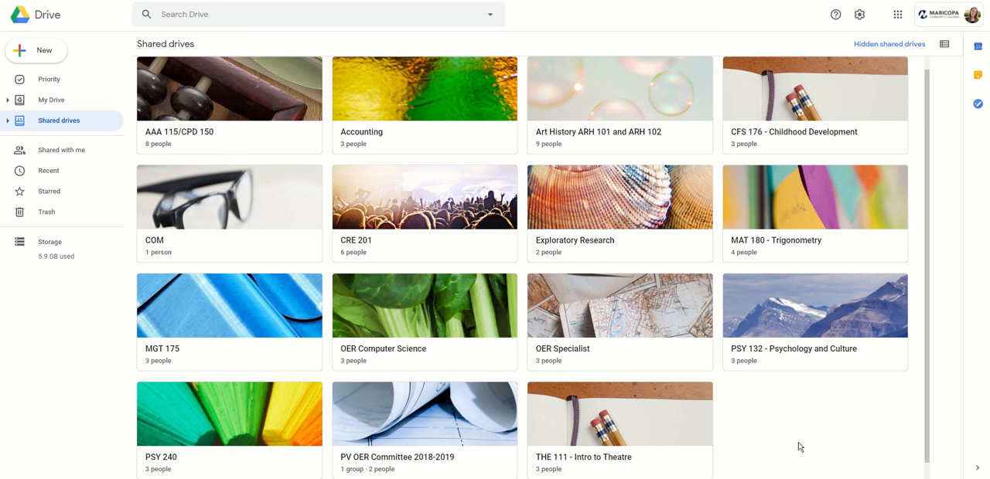
# Create a new shared drive named "Test".
pyautogui.rightClick(784, 420)
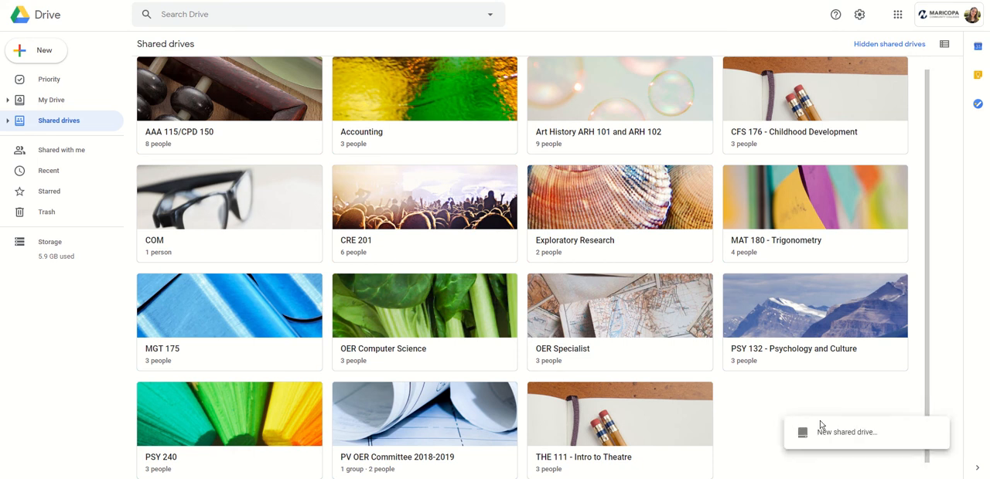
pyautogui.click(845, 433)
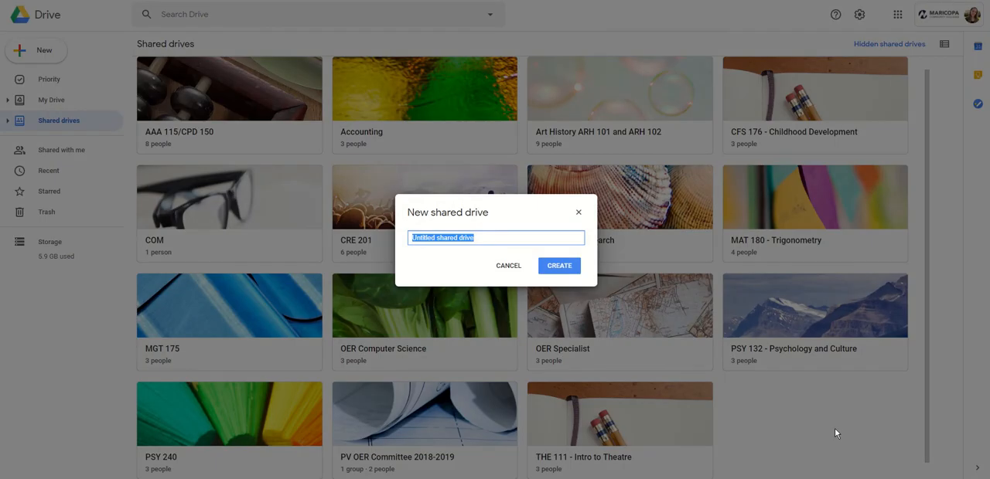
pyautogui.write('Test')
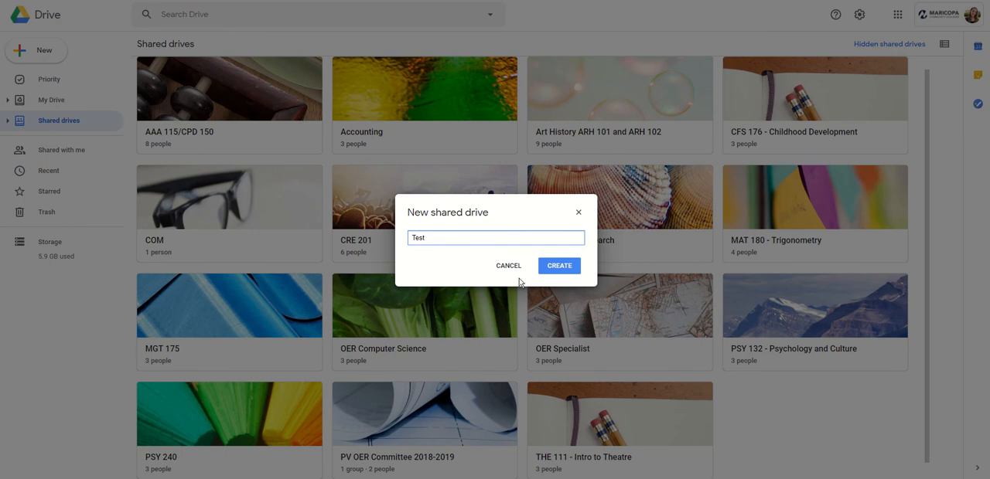
pyautogui.click(543, 271)
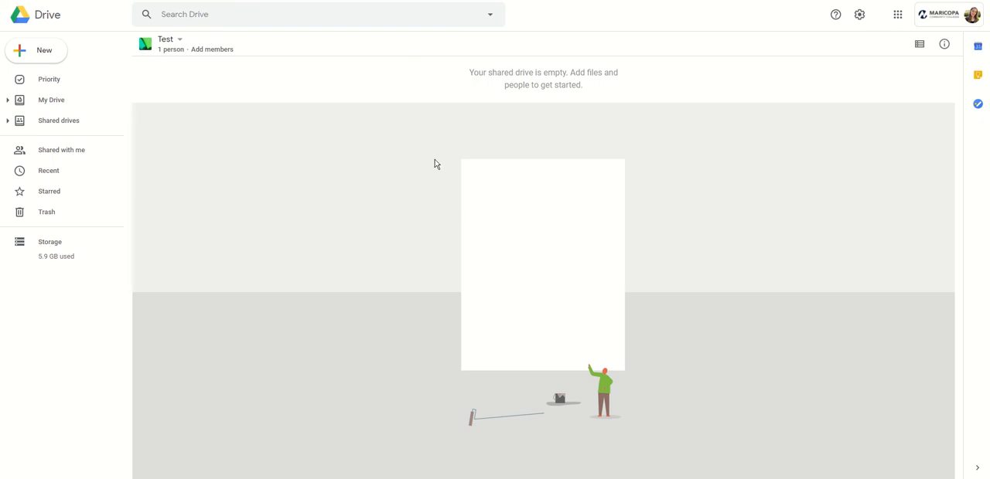
# Create a folder named "Existing Materials" in the Test shared drive.
pyautogui.click(22, 56)
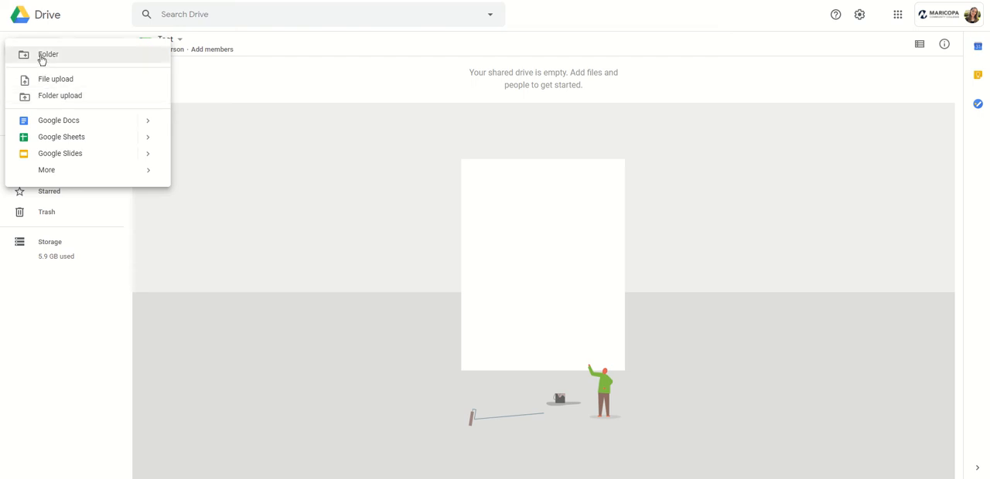
pyautogui.click(41, 58)
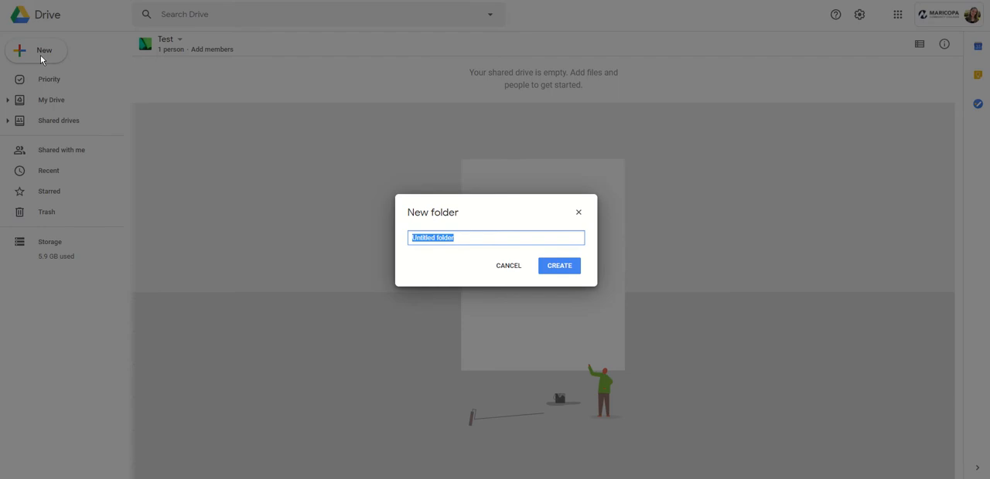
pyautogui.write('Existing Materials')
pyautogui.click(556, 268)
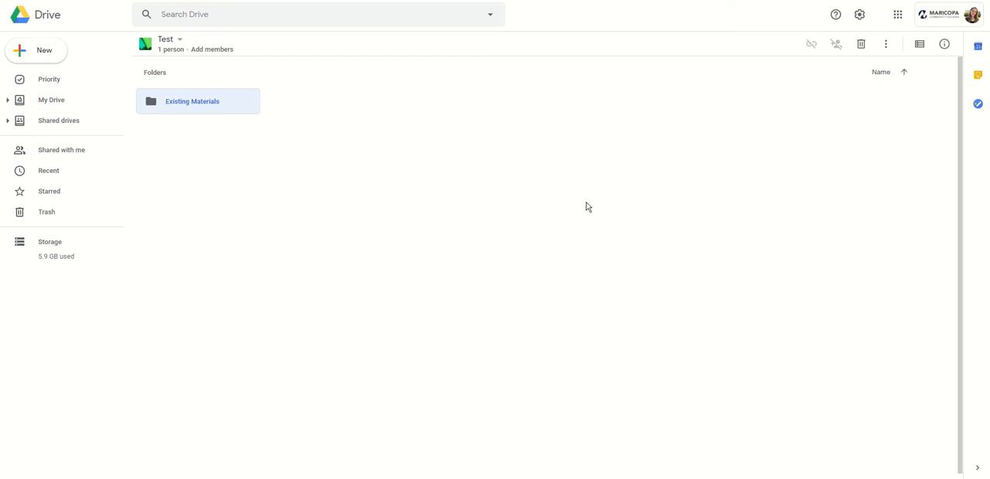
# Create a second folder named "Modules/Chapters" in the Test shared drive.
pyautogui.click(30, 62)
pyautogui.click(37, 60)
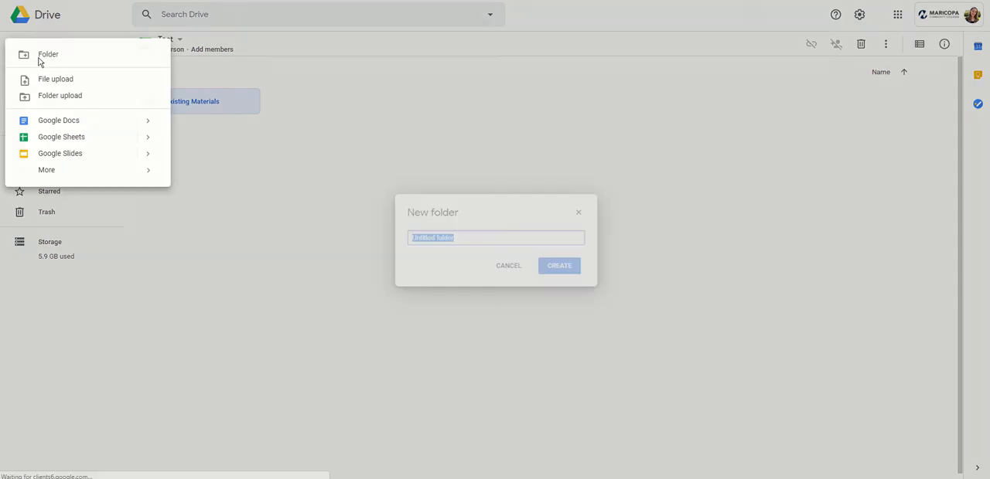
pyautogui.write('Mod')
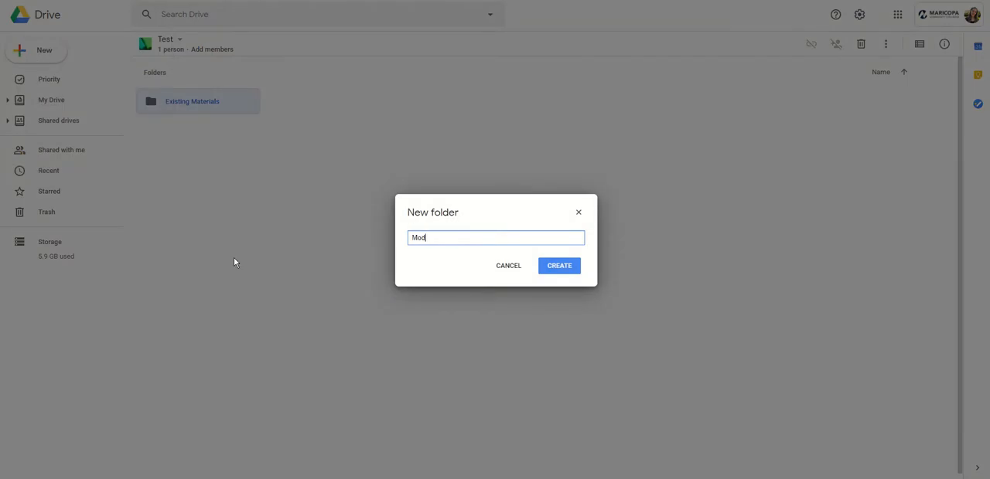
pyautogui.write('ules/Chapters')
pyautogui.click(578, 272)
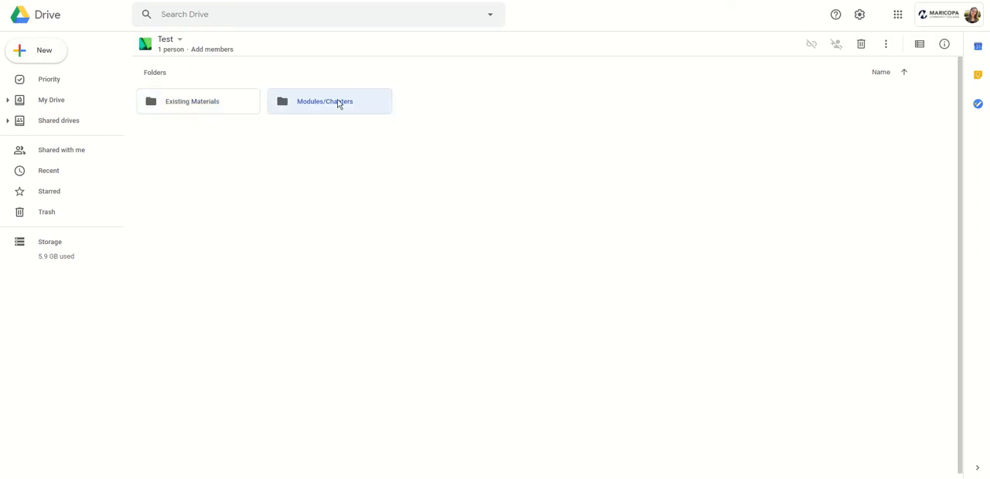
# Create a blank Google Docs document inside the Modules/Chapters folder and enter the text "Google.com".
pyautogui.doubleClick(338, 103)
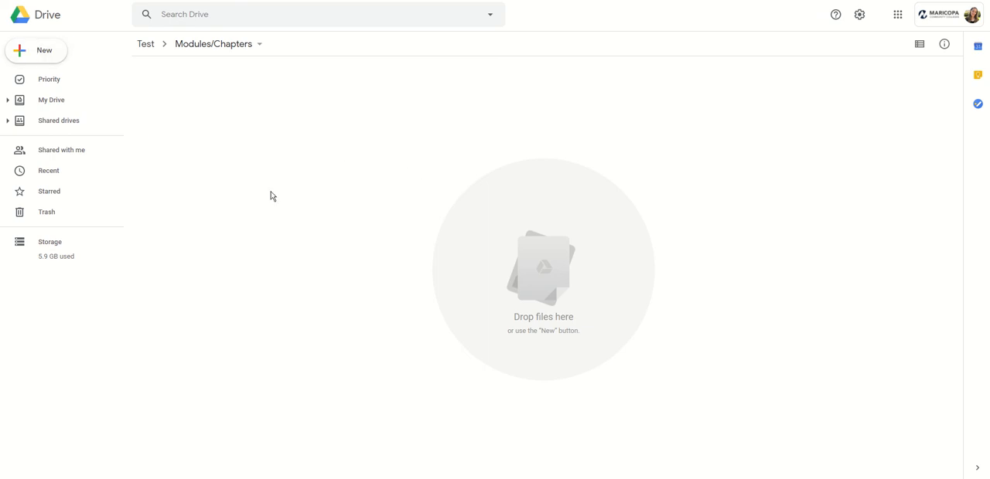
pyautogui.click(24, 54)
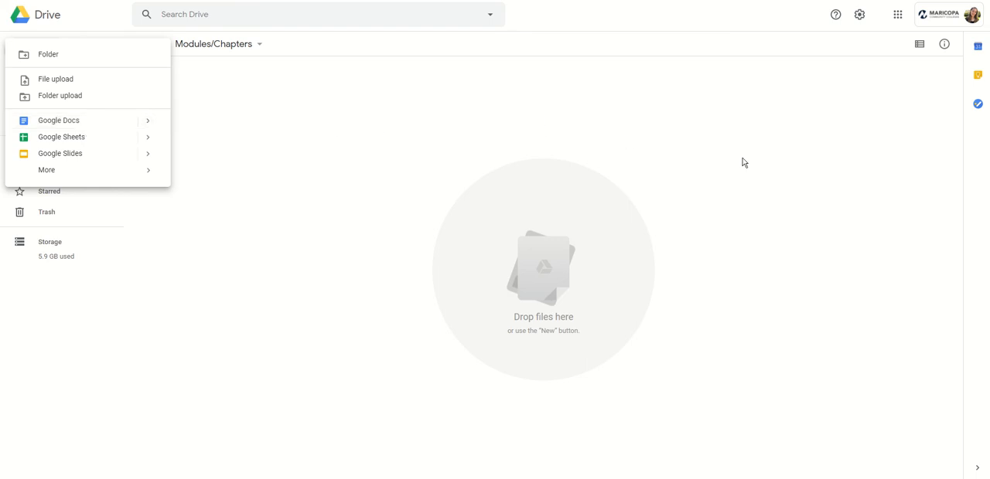
pyautogui.click(81, 128)
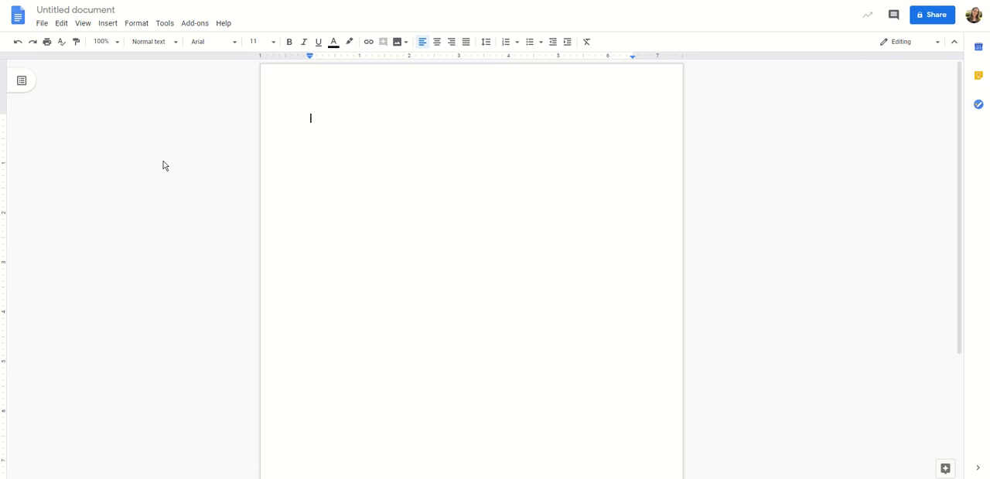
pyautogui.write('Google.com')
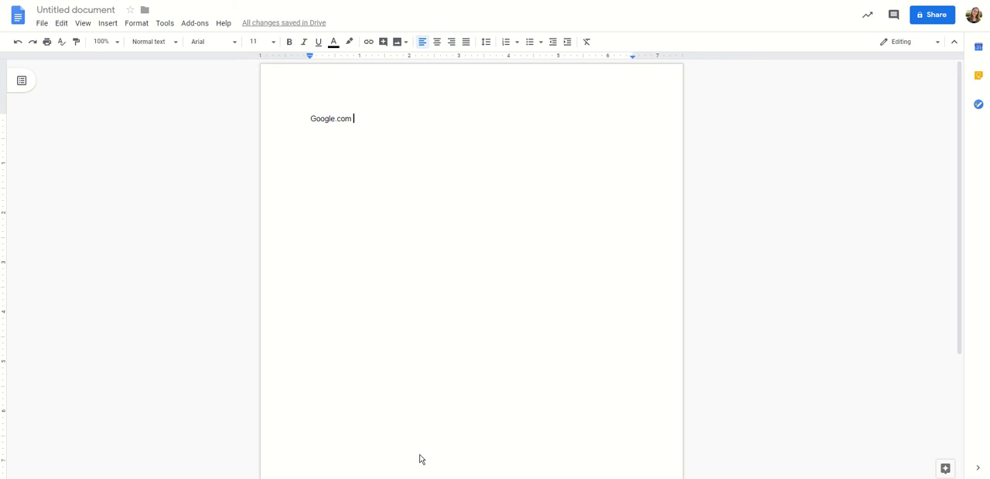
# Post the comment "This is a comment" on the text "Google.com" in the document.
pyautogui.click(310, 118)
pyautogui.moveTo(310, 119); pyautogui.dragTo(353, 119)
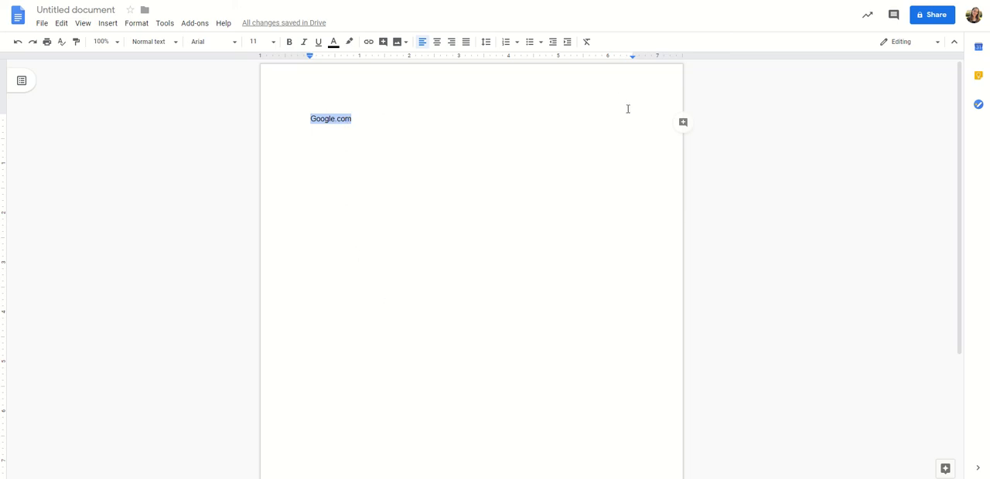
pyautogui.click(683, 123)
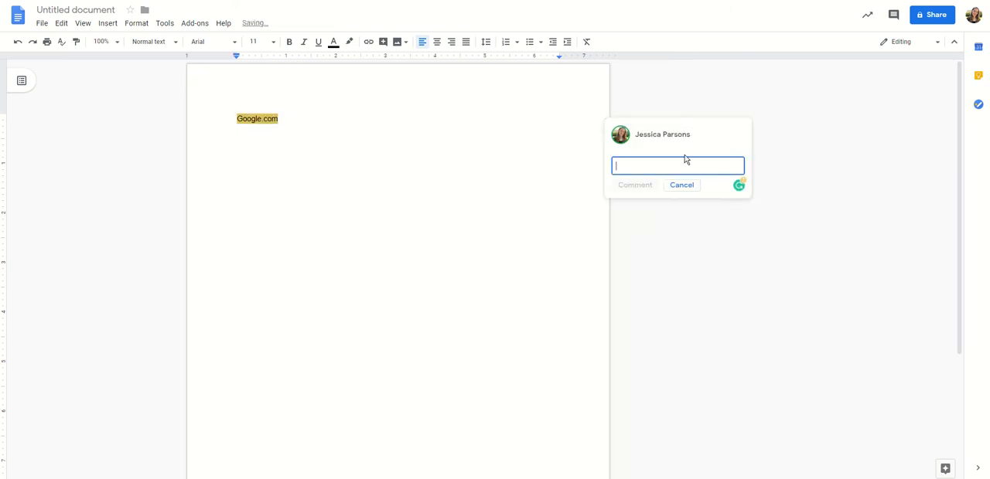
pyautogui.write('This is a')
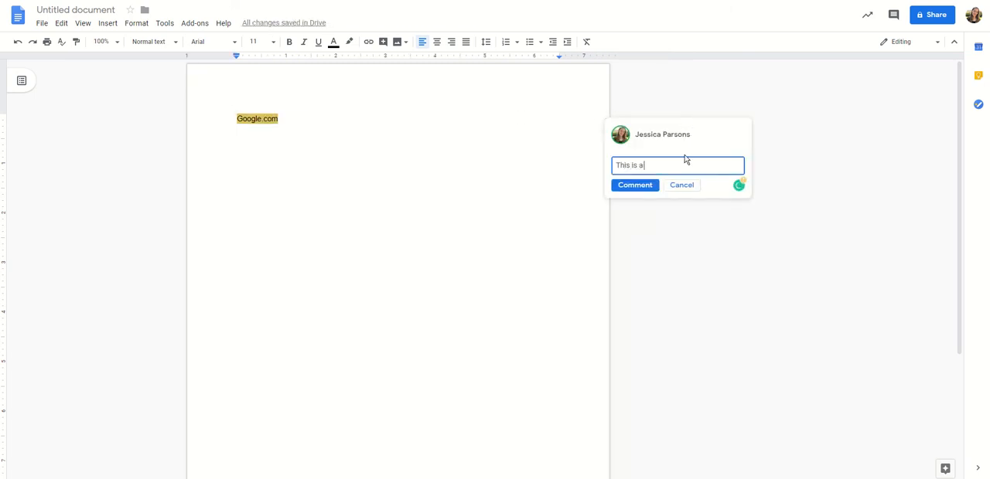
pyautogui.write(' comment')
pyautogui.click(637, 192)
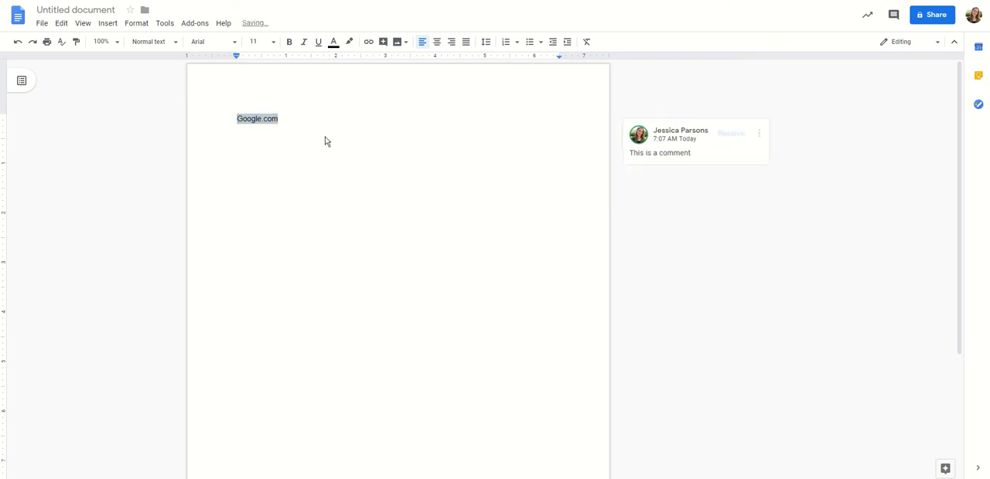
# Reply "Thank you!" to the comment on "Google.com" and reopen its thread from the highlighted text.
pyautogui.click(759, 135)
pyautogui.click(702, 154)
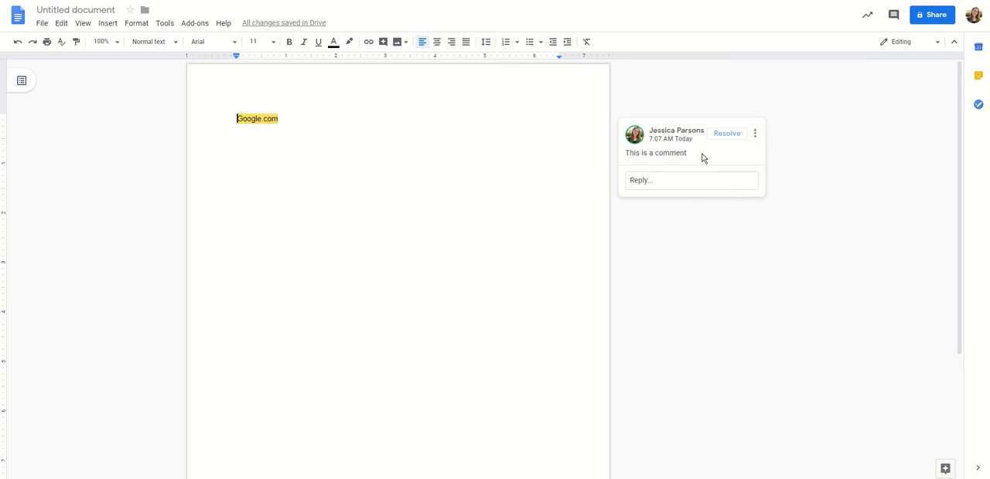
pyautogui.click(636, 180)
pyautogui.write('Thank you!')
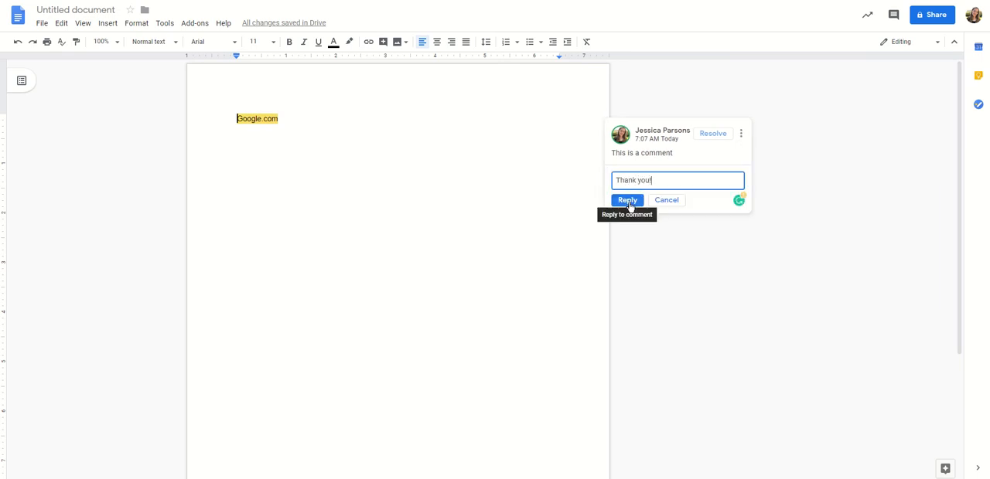
pyautogui.click(627, 201)
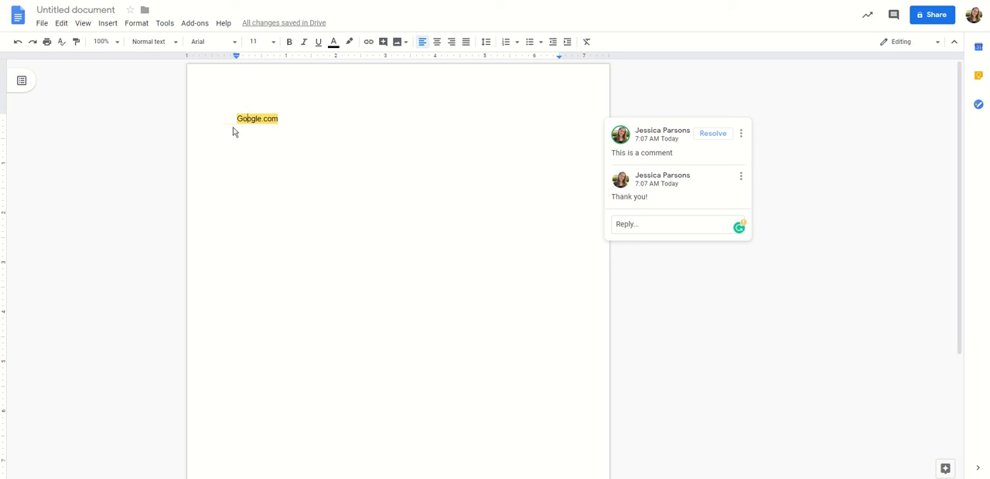
pyautogui.click(398, 268)
pyautogui.click(252, 118)
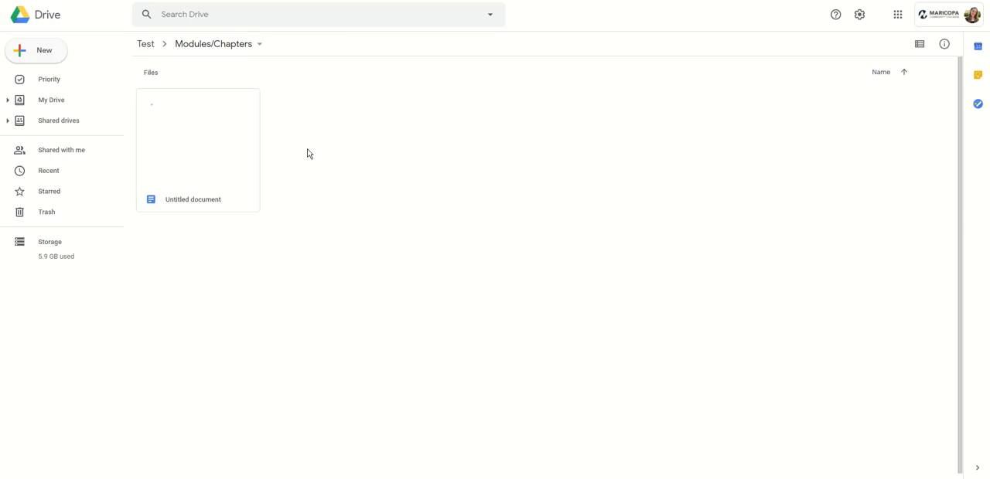
# Go back to the Test shared drive in Google Drive and examine the access levels offered for new members, without adding anyone.
pyautogui.click(147, 45)
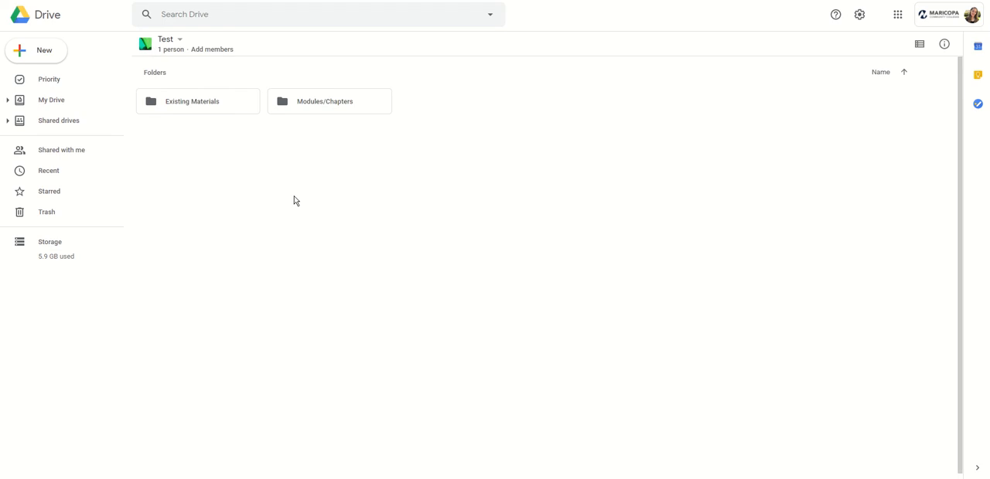
pyautogui.click(201, 51)
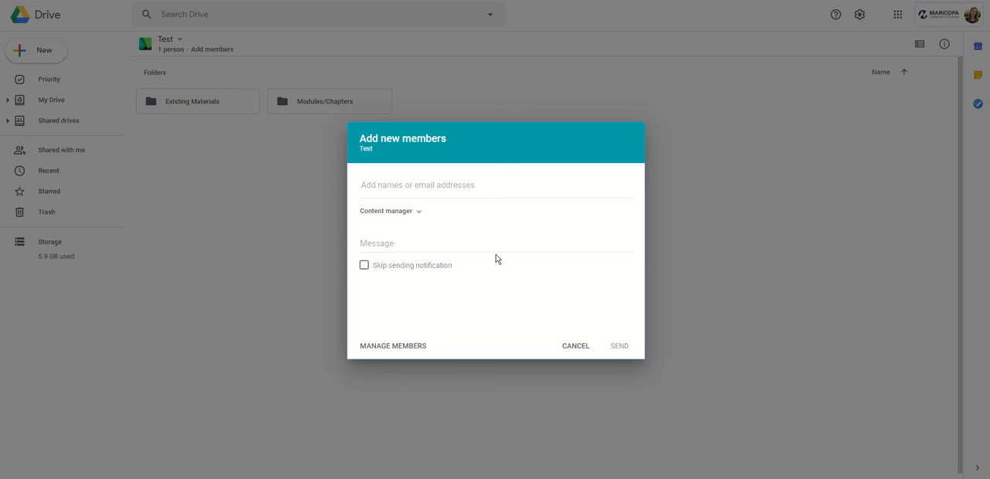
pyautogui.click(418, 216)
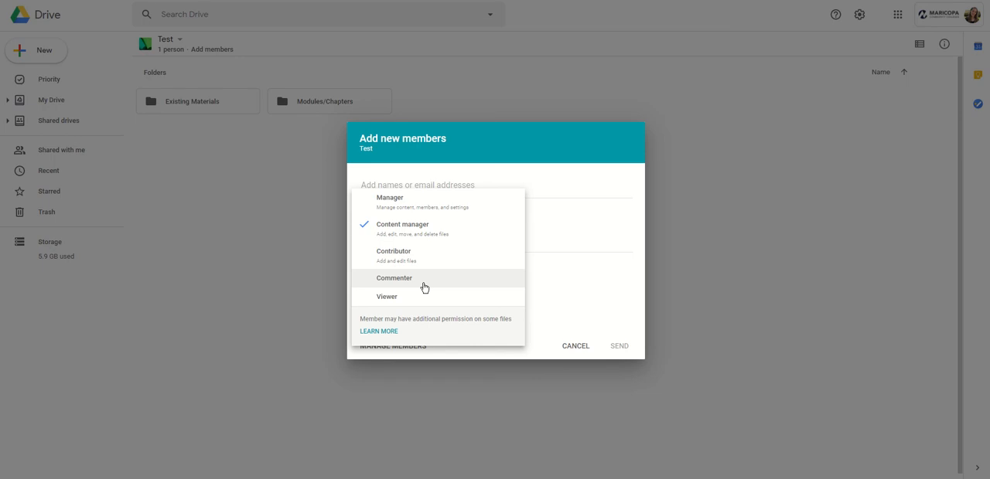
pyautogui.click(605, 279)
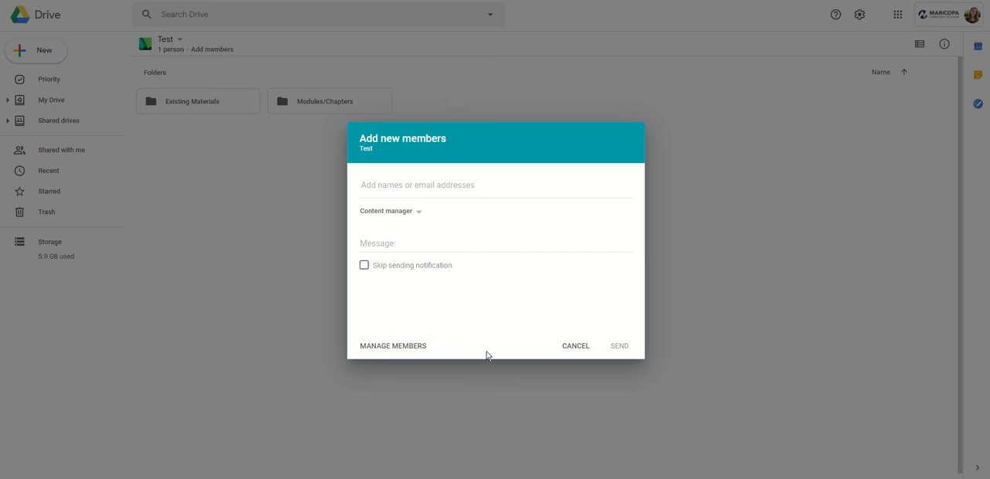
pyautogui.click(414, 215)
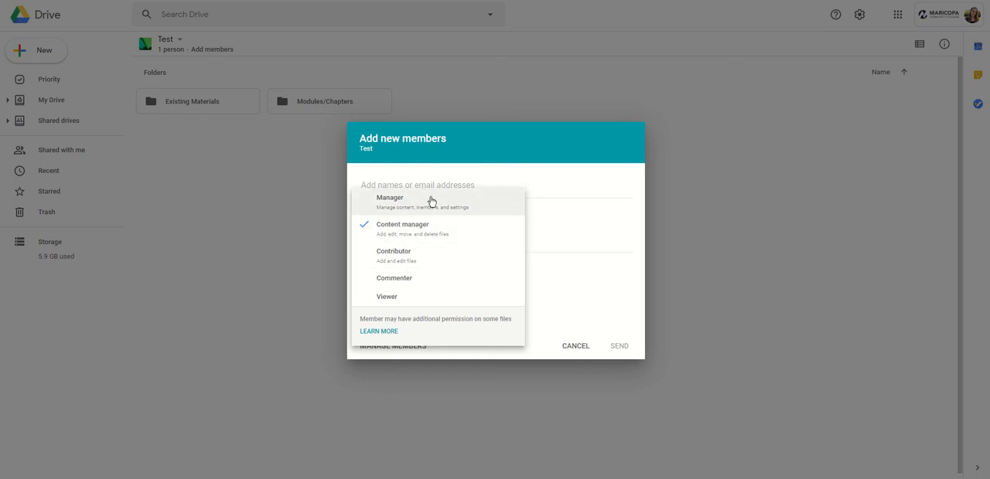
pyautogui.click(576, 300)
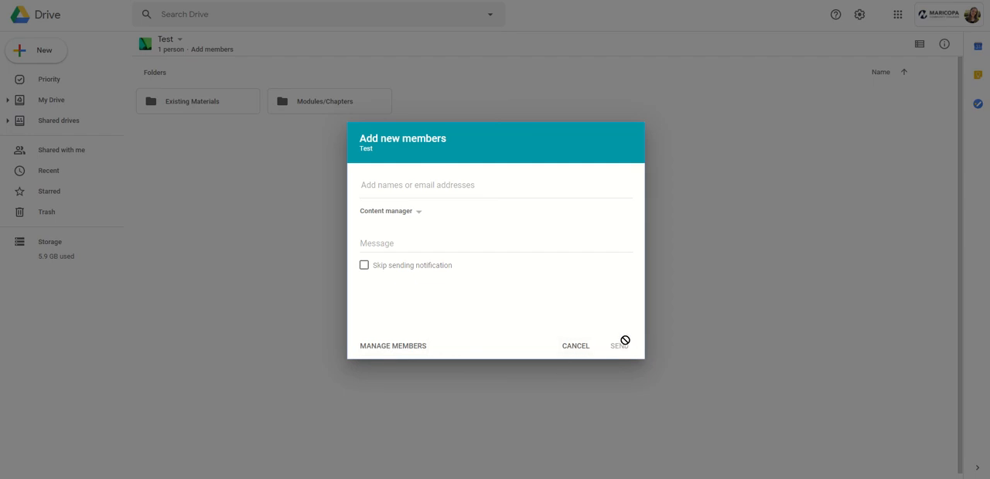
pyautogui.click(575, 346)
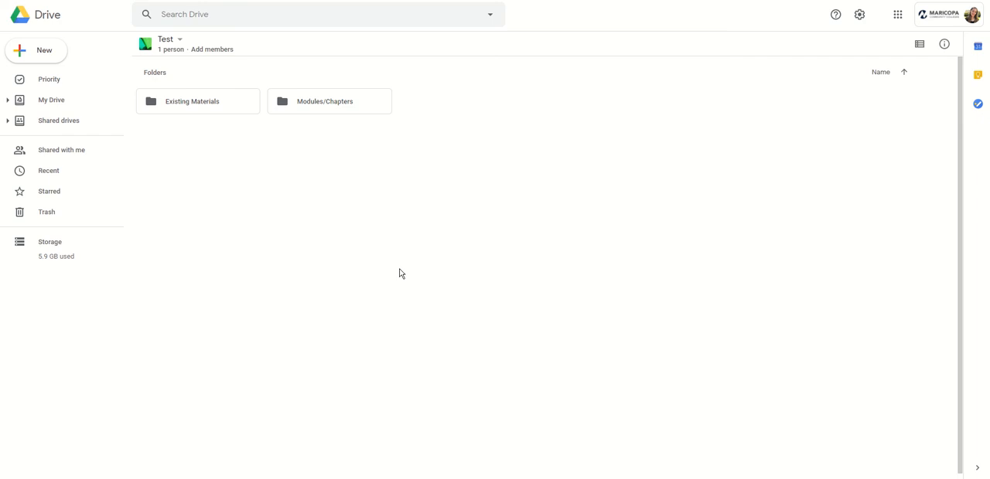
pyautogui.click(399, 269)
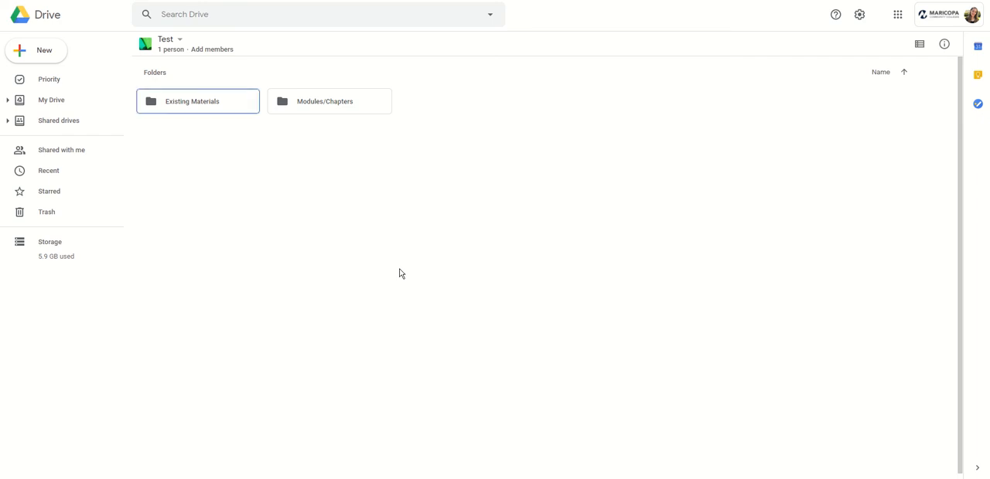